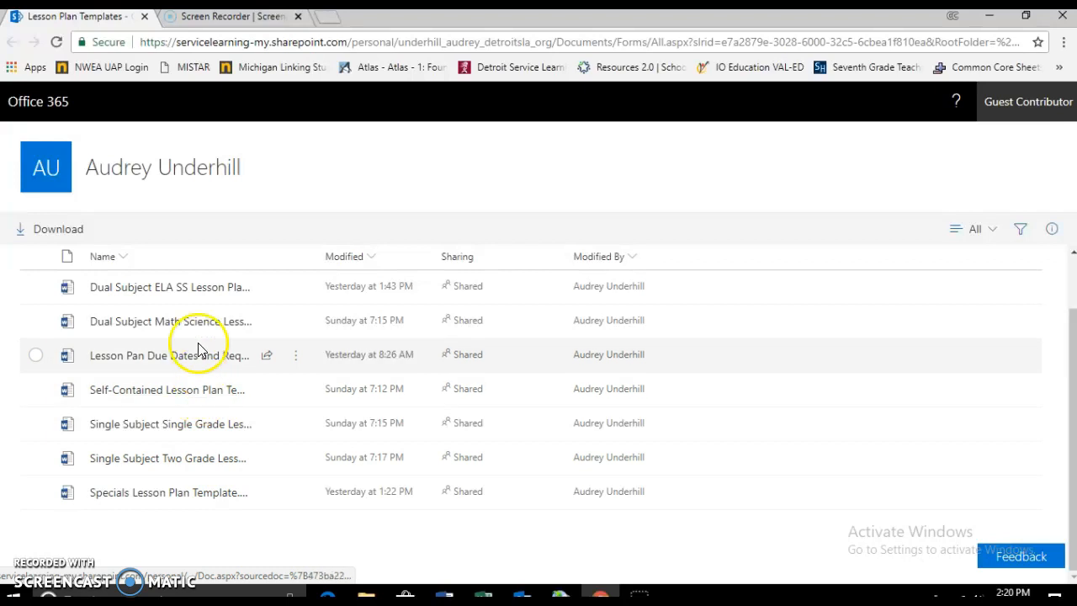
# Open the Lesson Pan Due Dates and Reqs document and read its due dates table and requirements list.
pyautogui.click(199, 360)
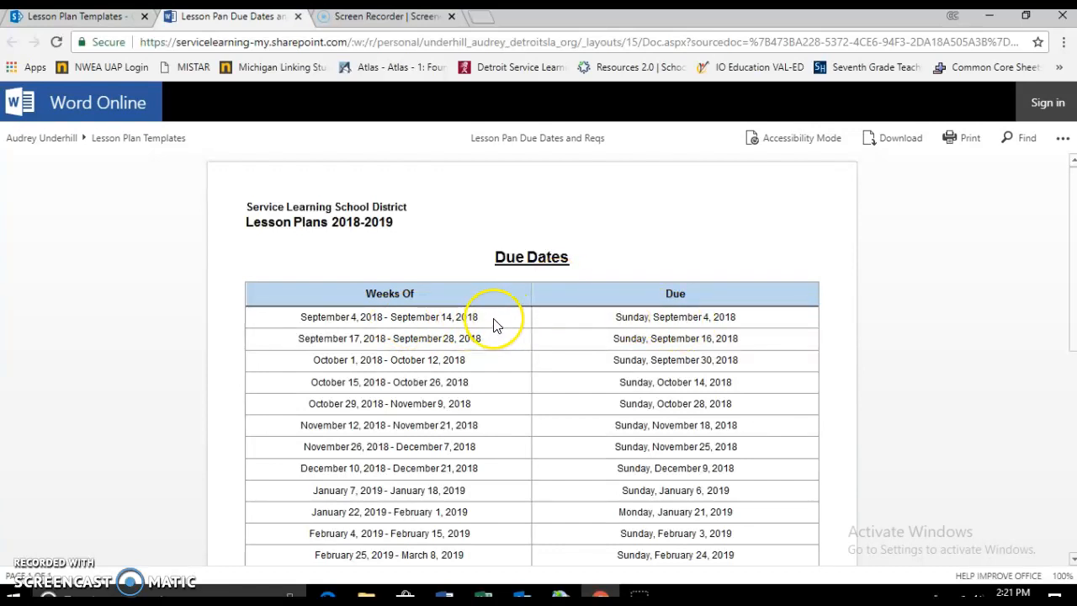
pyautogui.scroll(-2, 495, 326)
pyautogui.scroll(-4, 495, 326)
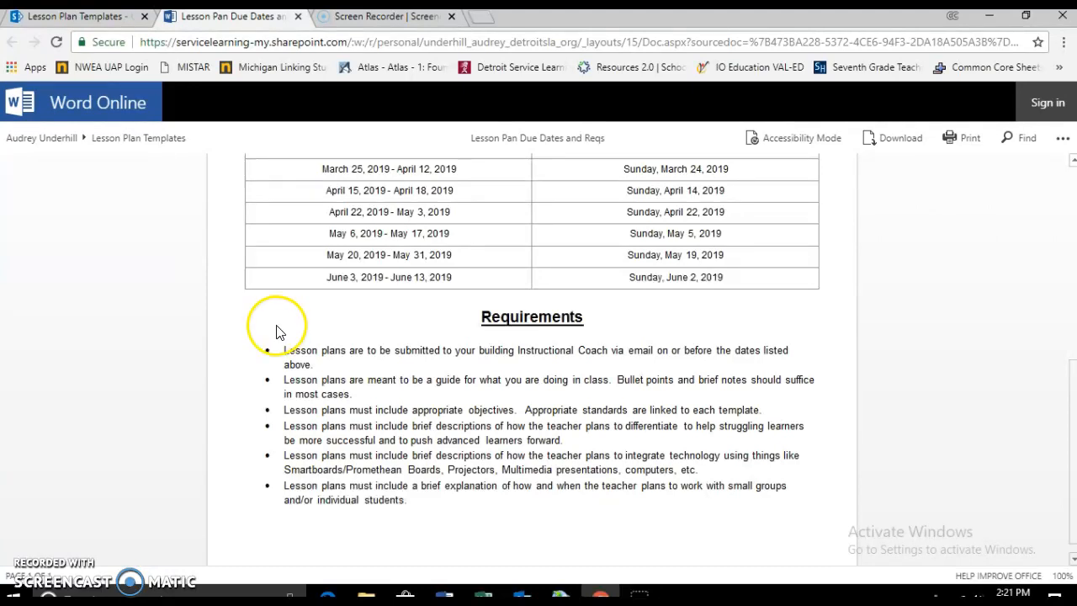
# Return to the Lesson Plan Templates folder and look over the dual subject, self-contained, single subject and specials template files.
pyautogui.click(118, 22)
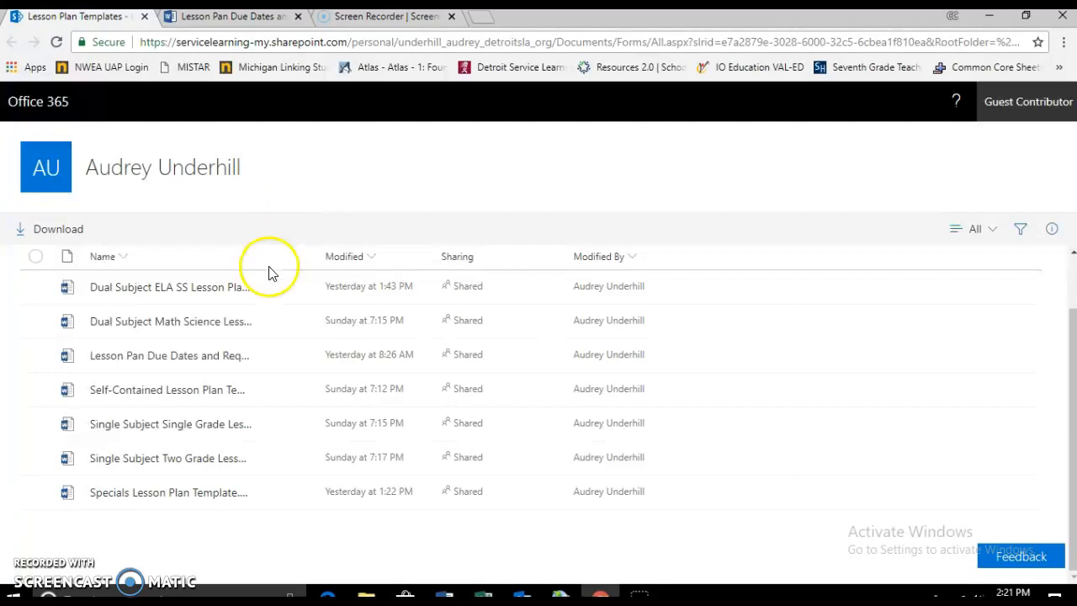
pyautogui.moveTo(199, 402)
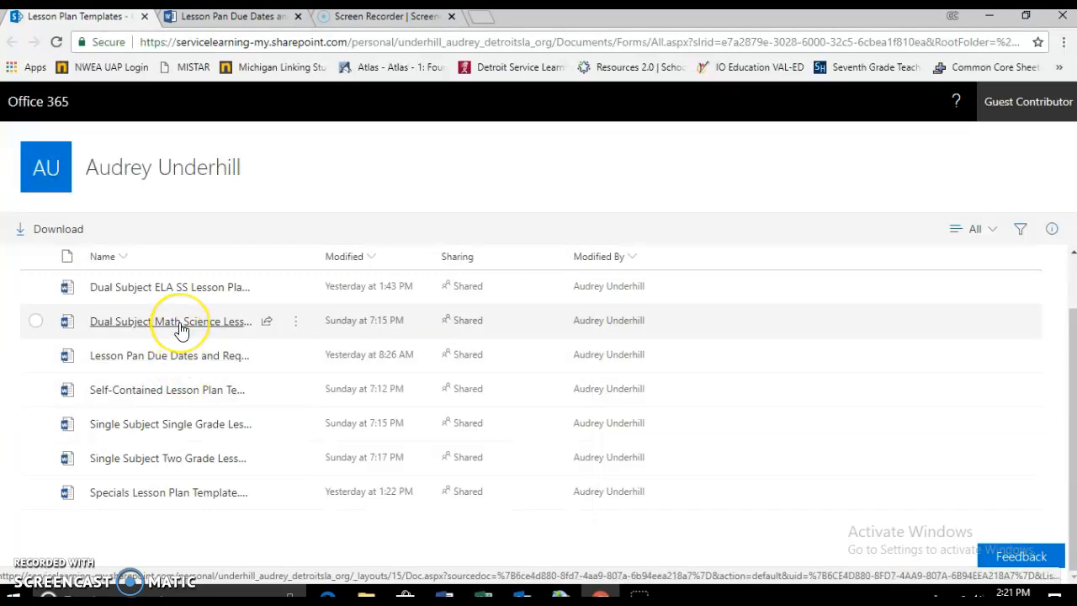
pyautogui.moveTo(180, 330)
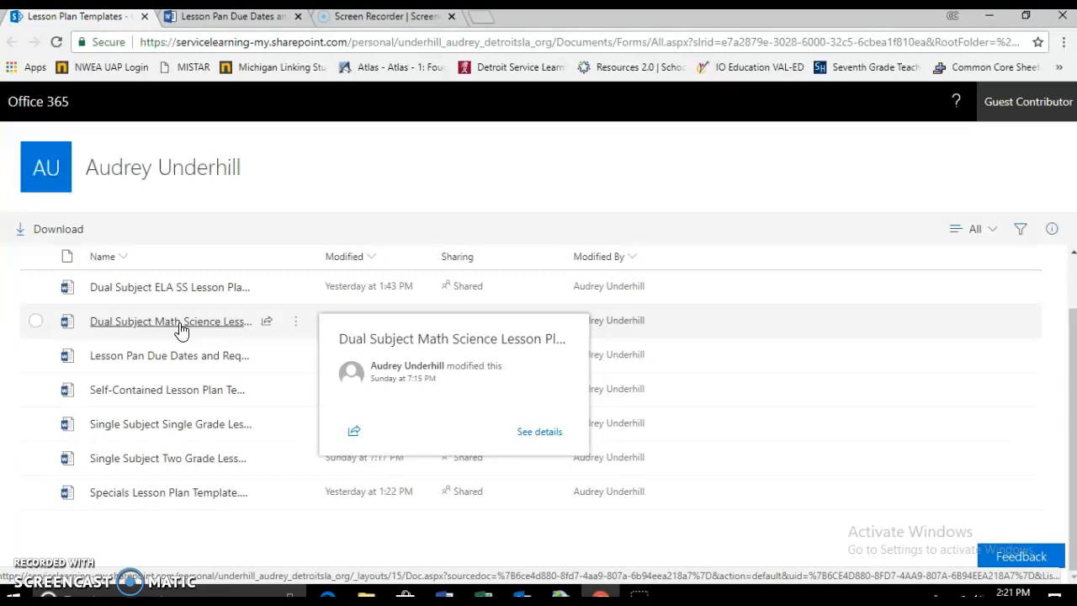
pyautogui.moveTo(154, 296)
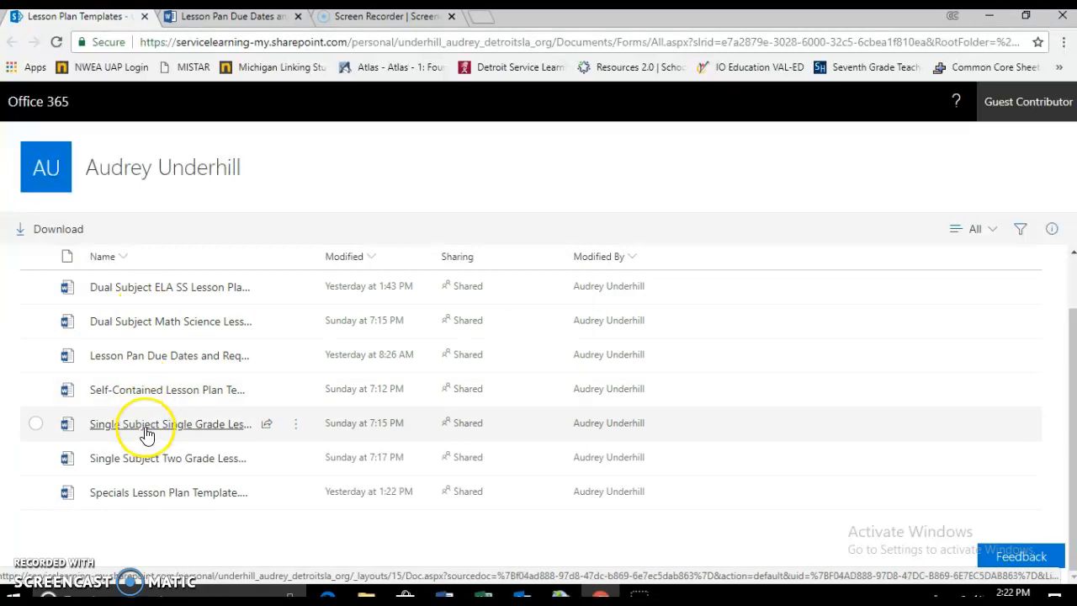
pyautogui.moveTo(148, 436)
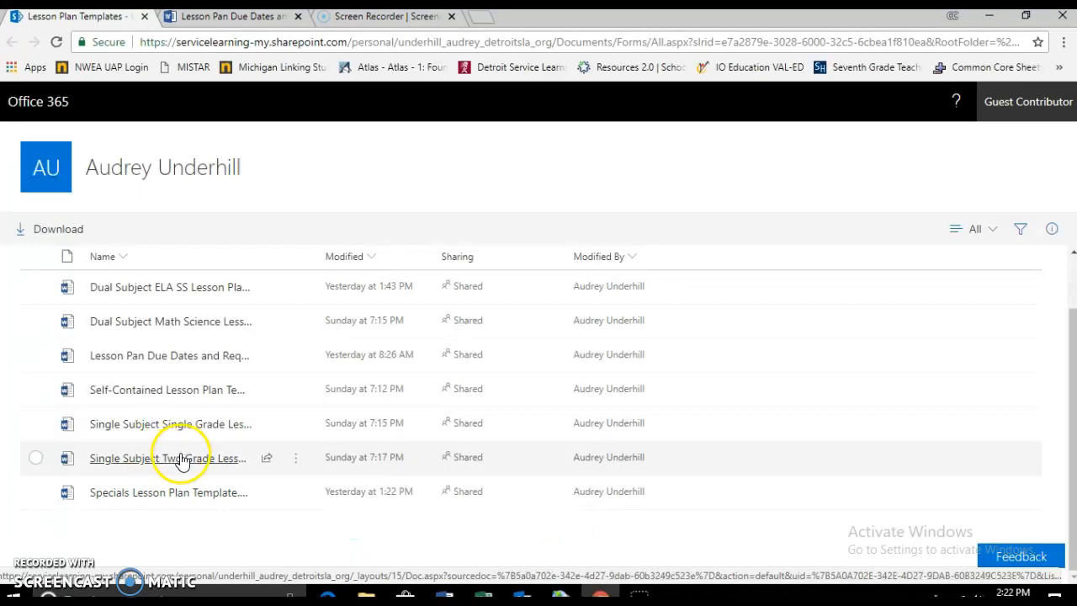
pyautogui.moveTo(183, 464)
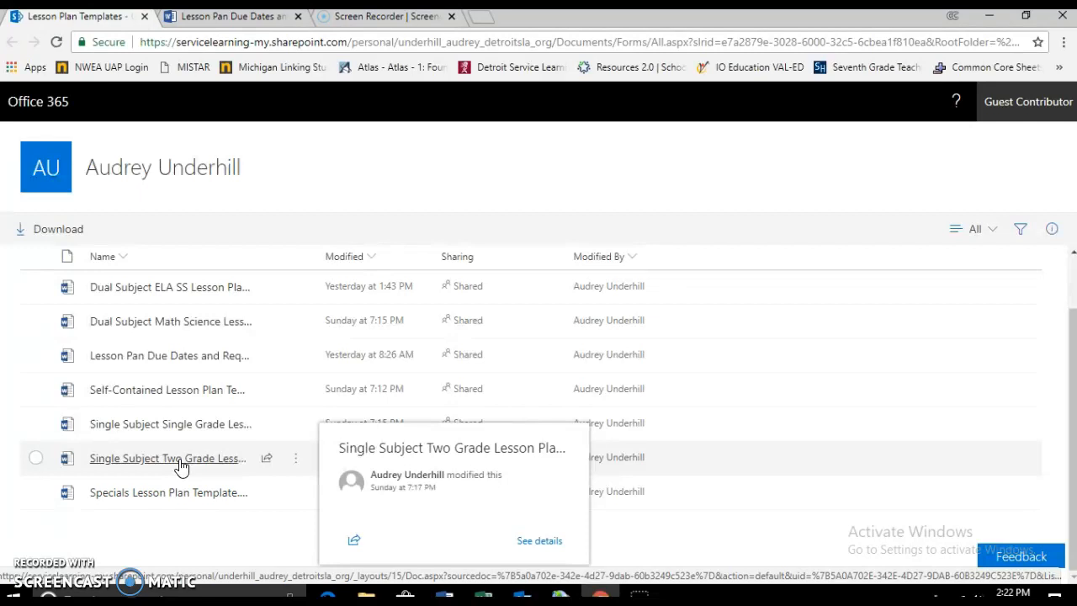
pyautogui.click(168, 501)
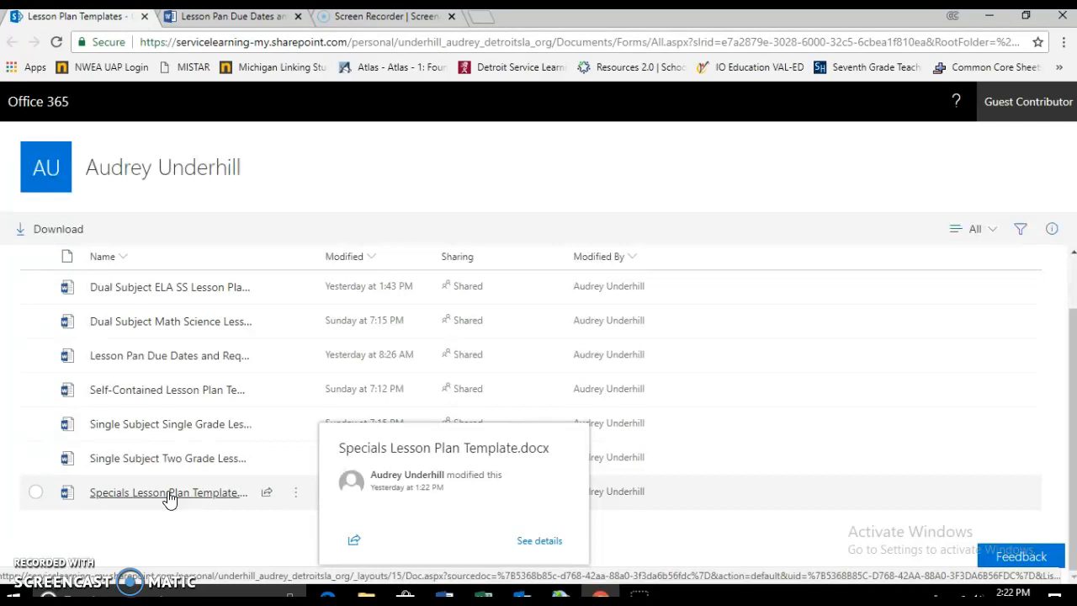
# Download the Self-Contained Lesson Plan Template and open the downloaded copy in Word with editing enabled.
pyautogui.click(162, 398)
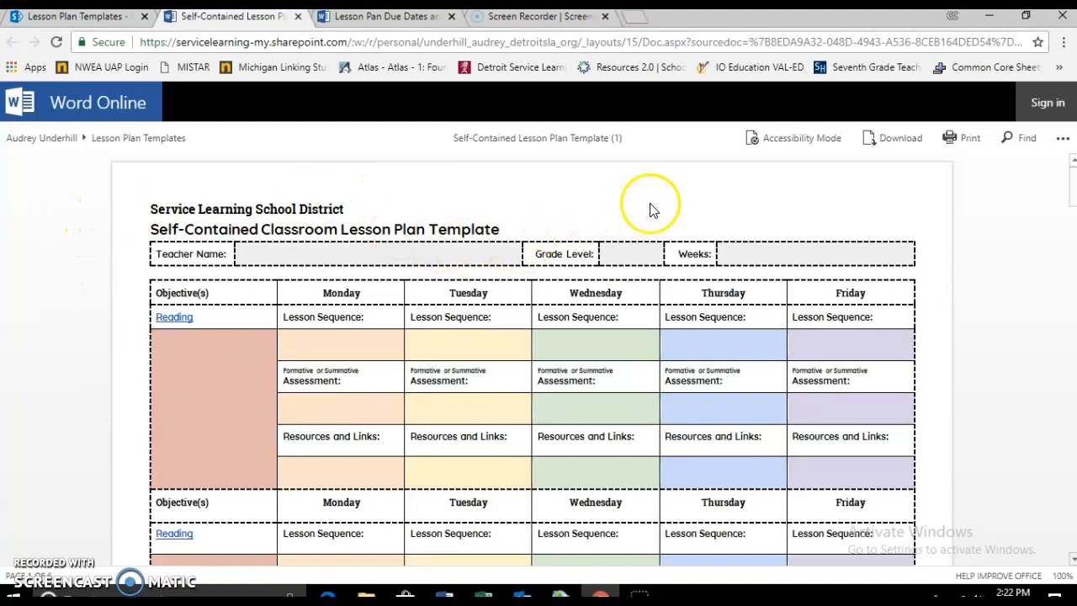
pyautogui.click(898, 139)
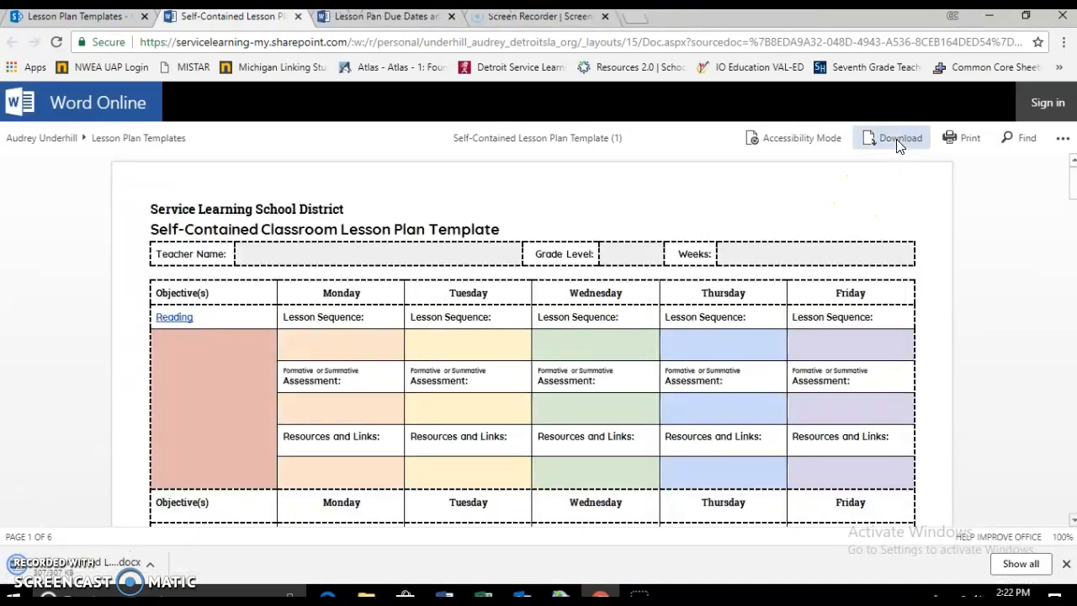
pyautogui.click(159, 565)
pyautogui.click(190, 464)
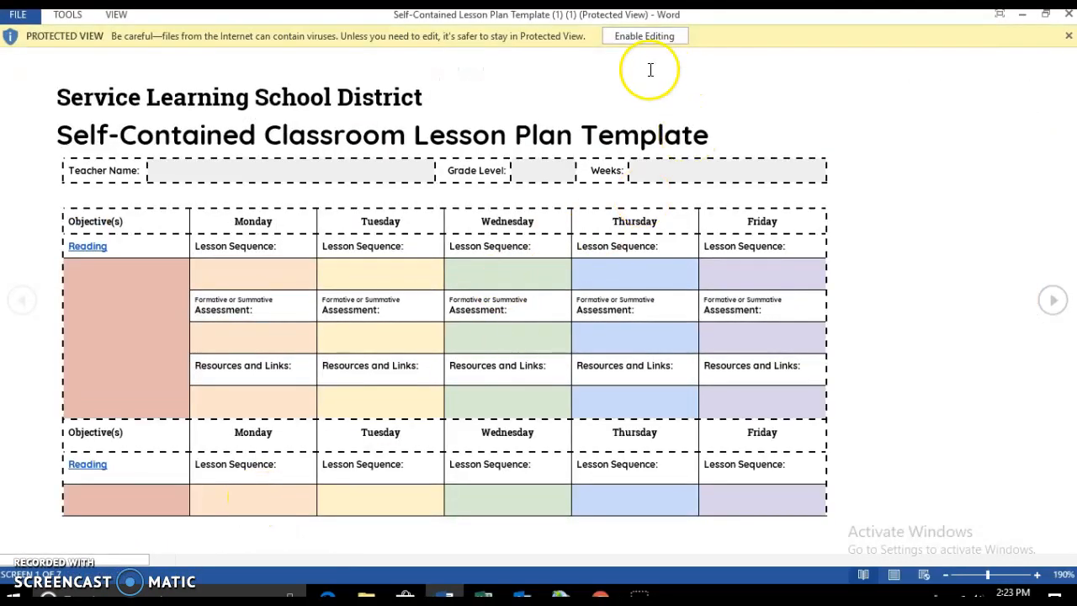
pyautogui.click(662, 39)
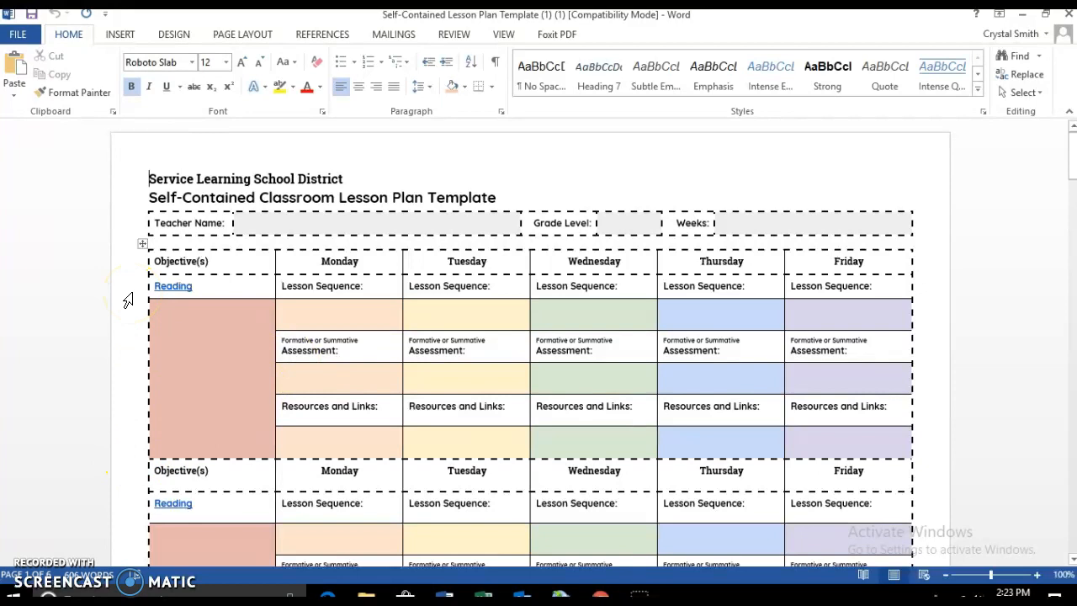
# Check the Teacher Name, Grade Level and Weeks entry fields in the template's header row.
pyautogui.click(242, 225)
pyautogui.click(614, 223)
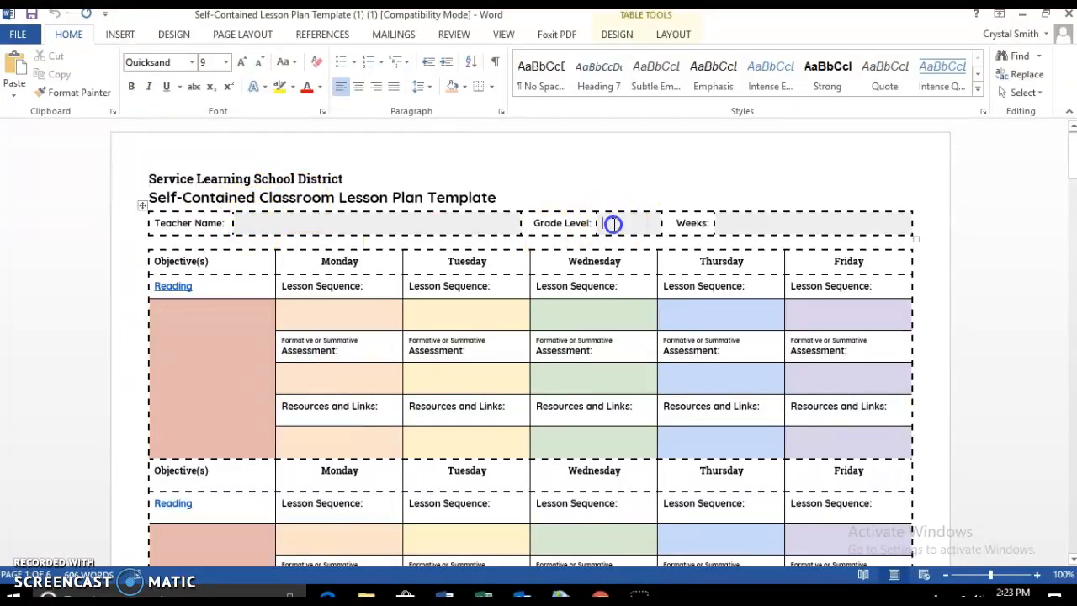
pyautogui.click(729, 223)
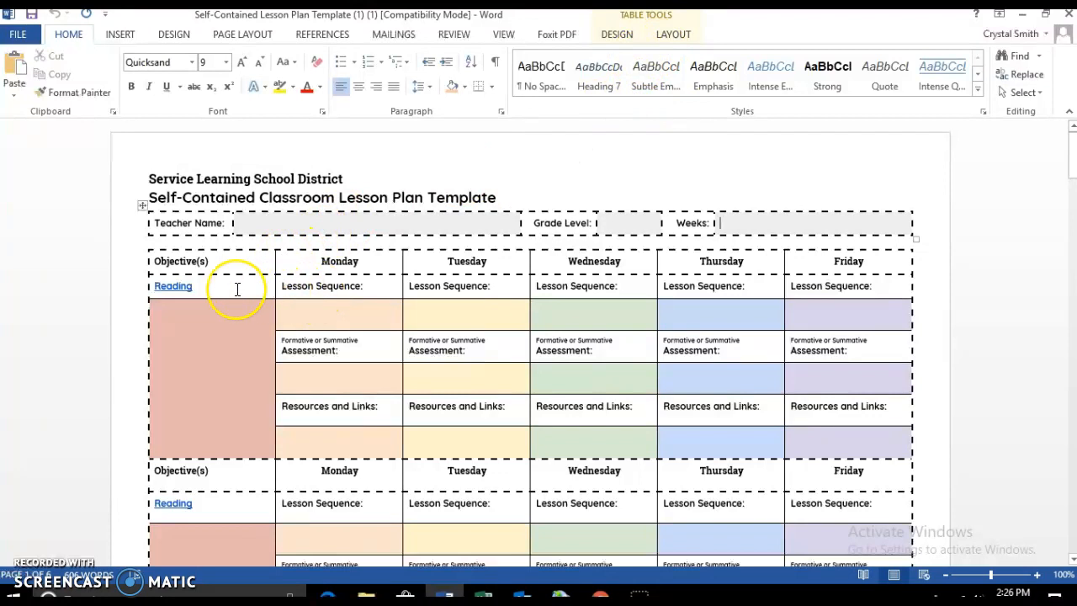
# Follow the first Reading objective link to the Common Core site and open the Grade 1 Reading: Literature standards.
pyautogui.click(172, 289)
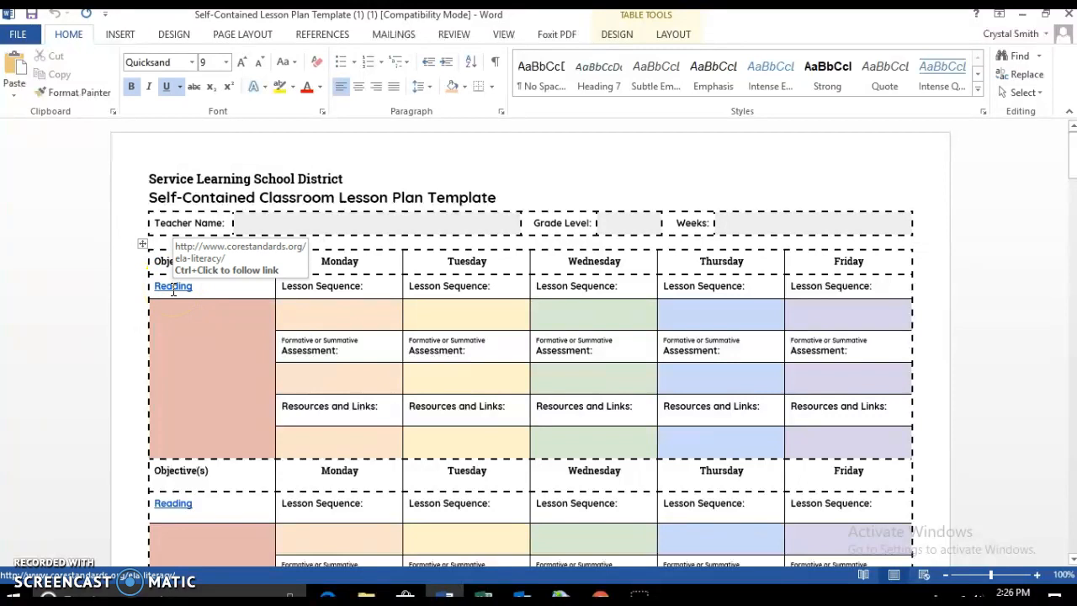
pyautogui.keyDown('ctrl'); pyautogui.click(172, 287); pyautogui.keyUp('ctrl')
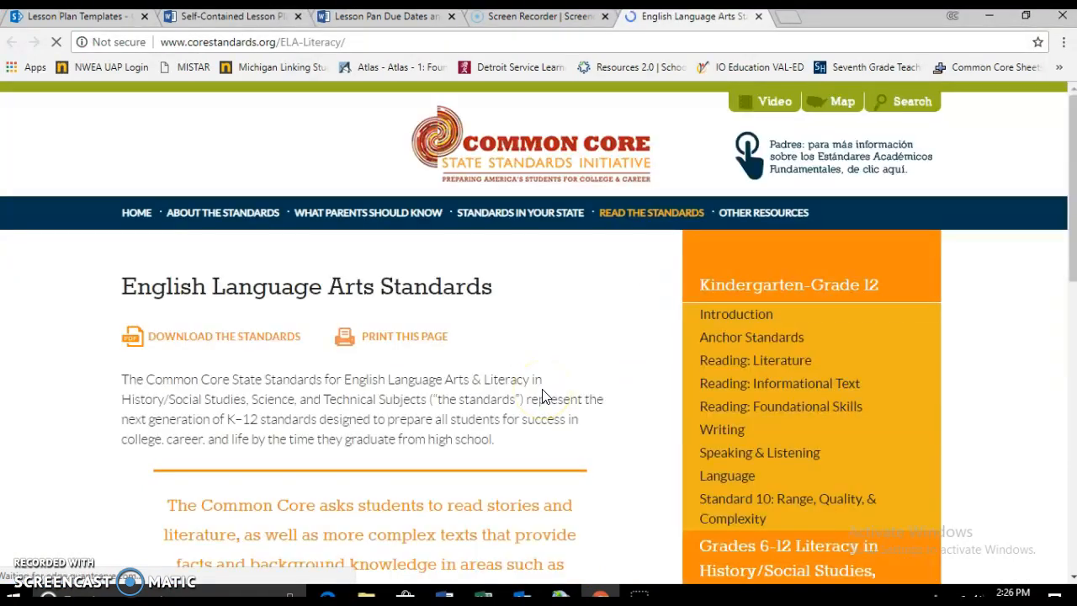
pyautogui.scroll(-2, 748, 397)
pyautogui.scroll(2, 749, 391)
pyautogui.scroll(-1, 716, 337)
pyautogui.scroll(1, 685, 266)
pyautogui.scroll(-4, 752, 332)
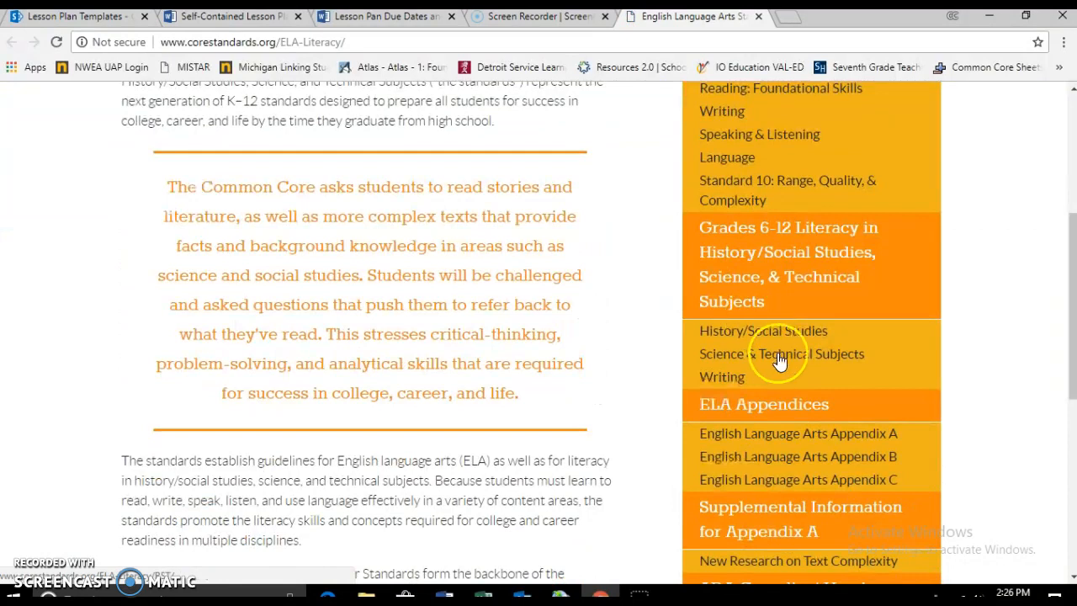
pyautogui.scroll(2, 778, 362)
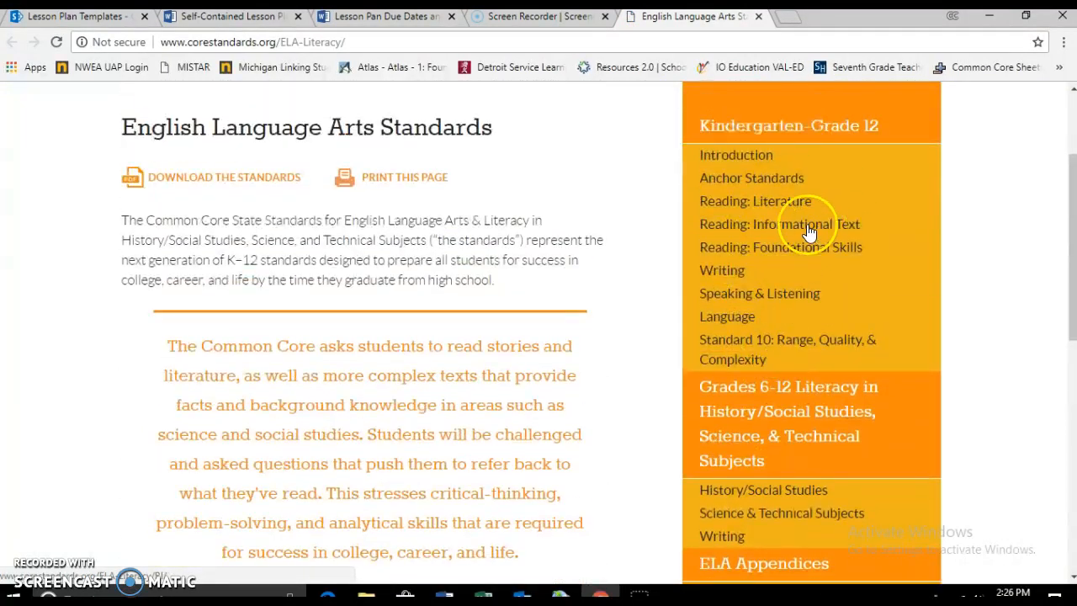
pyautogui.click(758, 204)
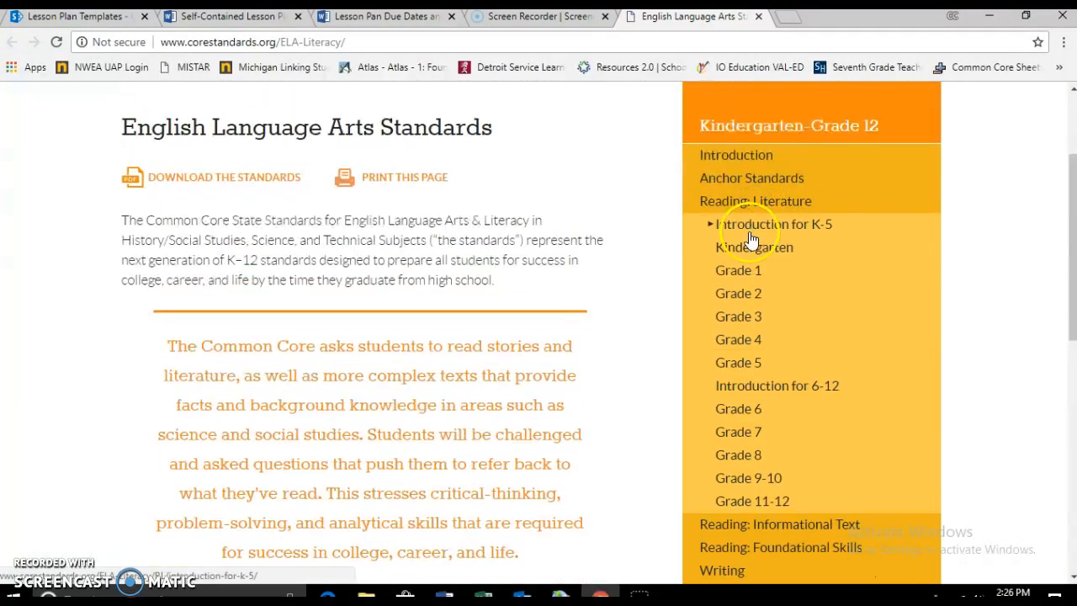
pyautogui.click(748, 271)
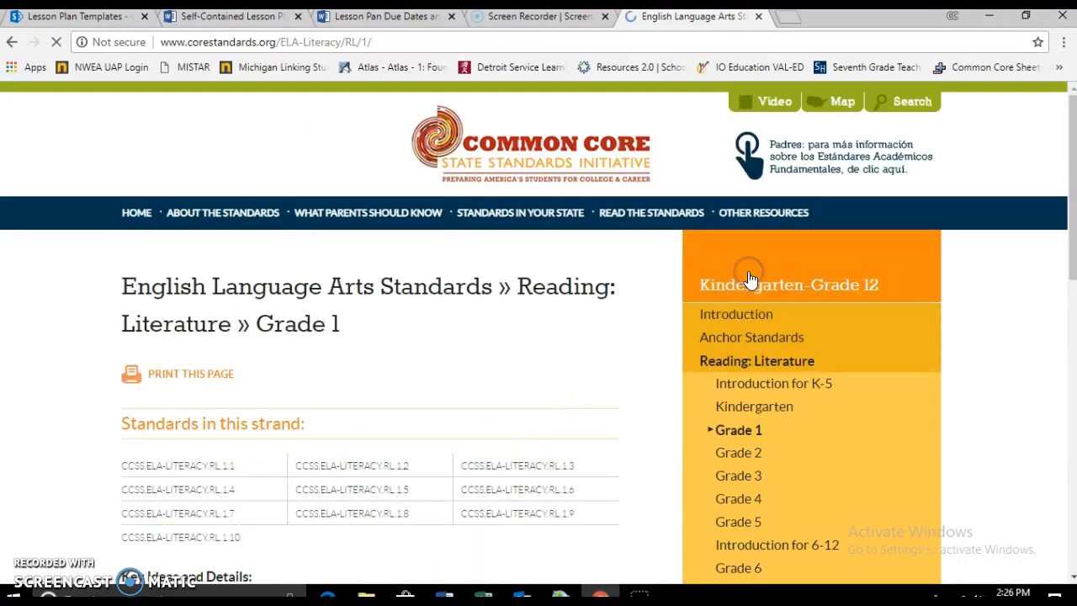
# Copy standard CCSS.ELA-LITERACY.RL.1.1 together with its description, "Ask and answer questions about key details in a text.".
pyautogui.scroll(-4, 413, 262)
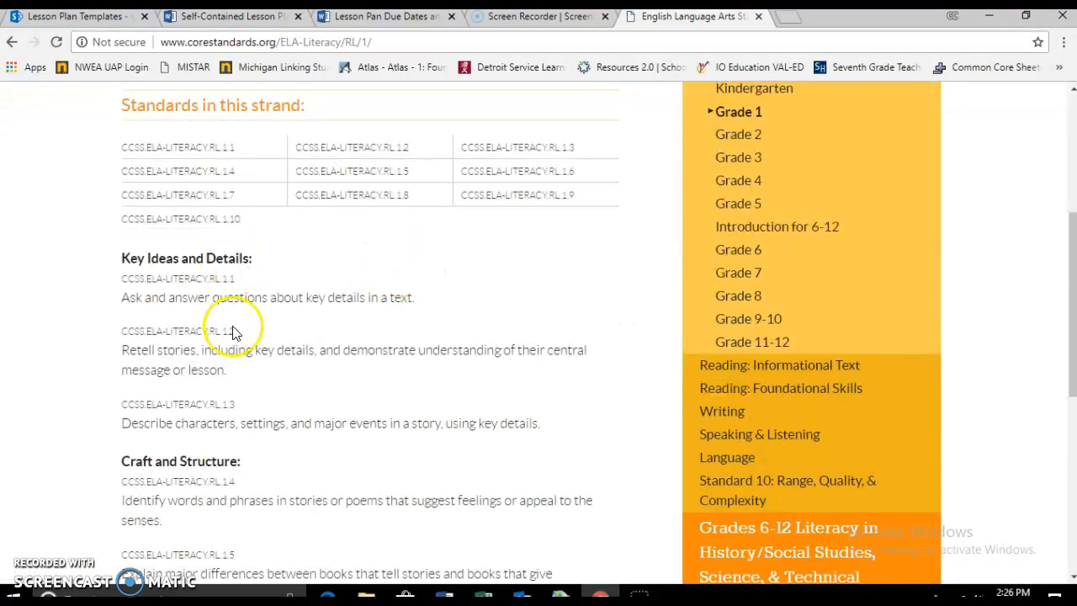
pyautogui.moveTo(416, 298); pyautogui.dragTo(136, 278)
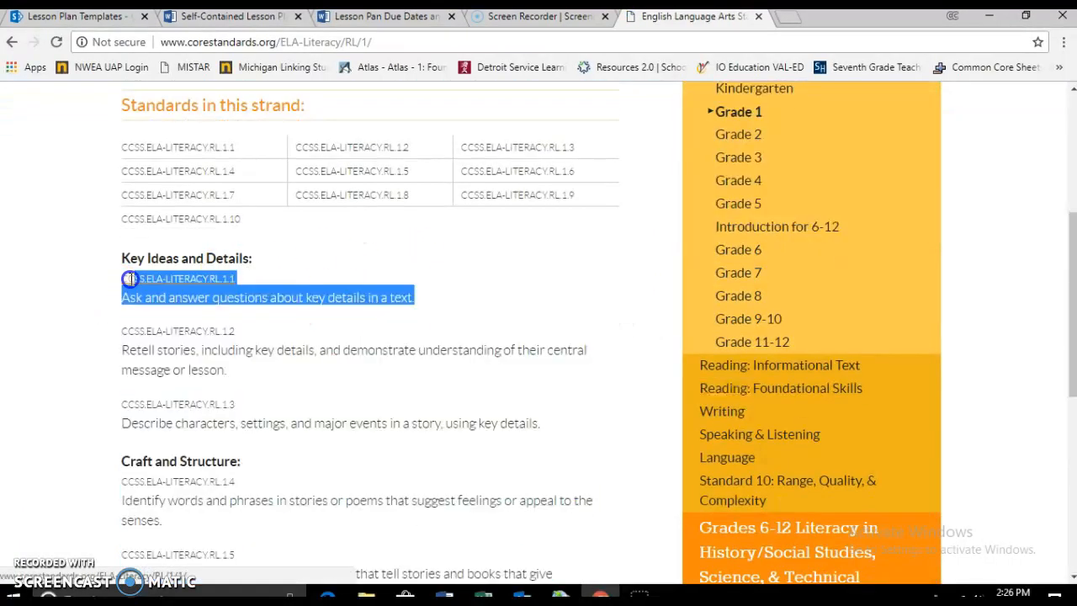
pyautogui.rightClick(191, 293)
pyautogui.click(218, 303)
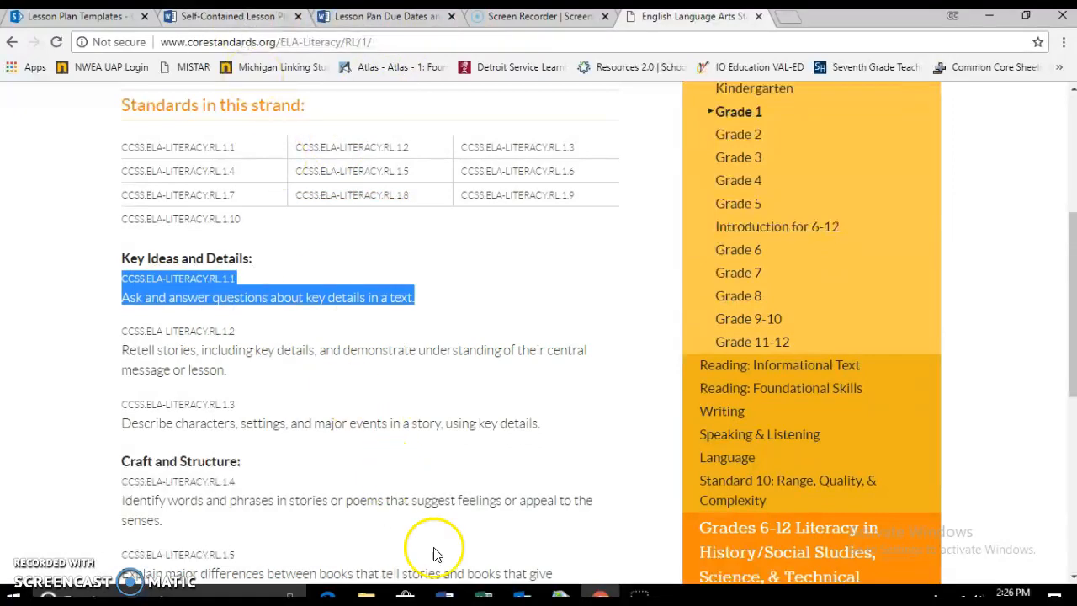
# Switch back to Word and paste the copied standard as text only into the first Reading objective cell.
pyautogui.click(451, 593)
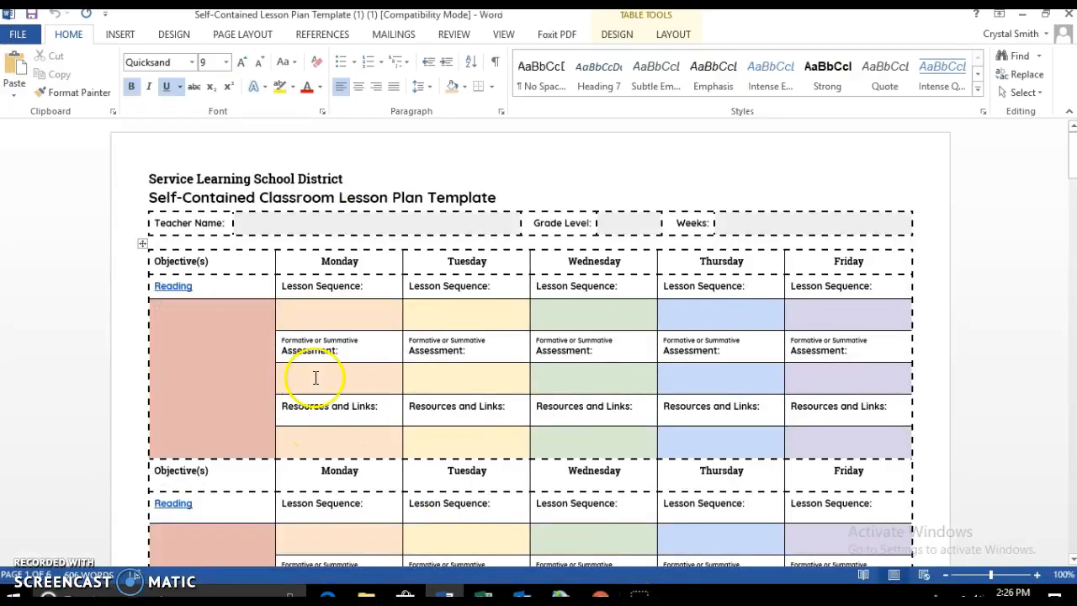
pyautogui.click(158, 311)
pyautogui.rightClick(157, 311)
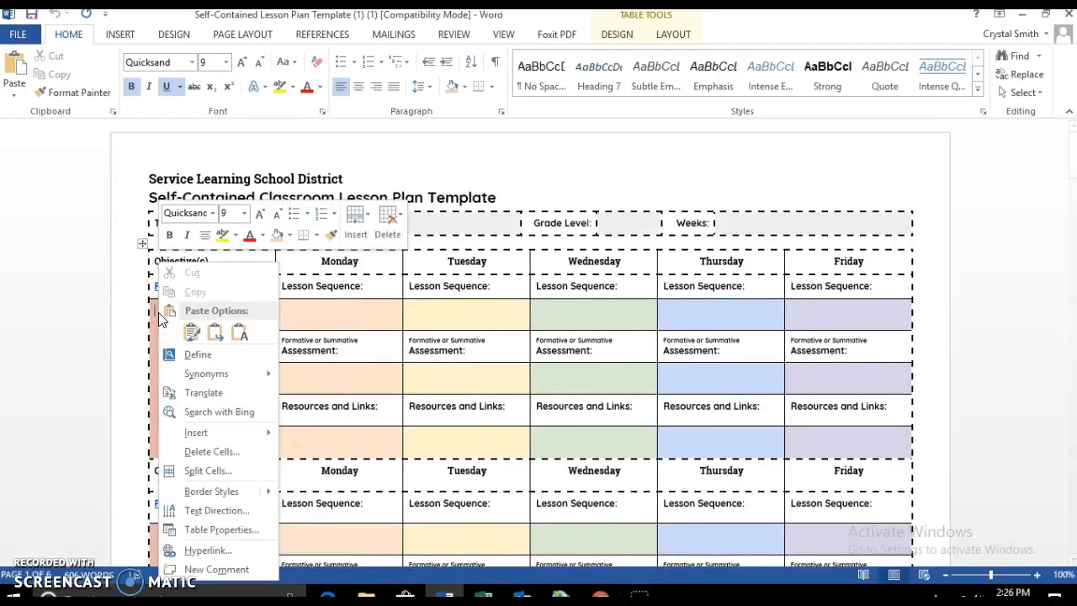
pyautogui.click(202, 337)
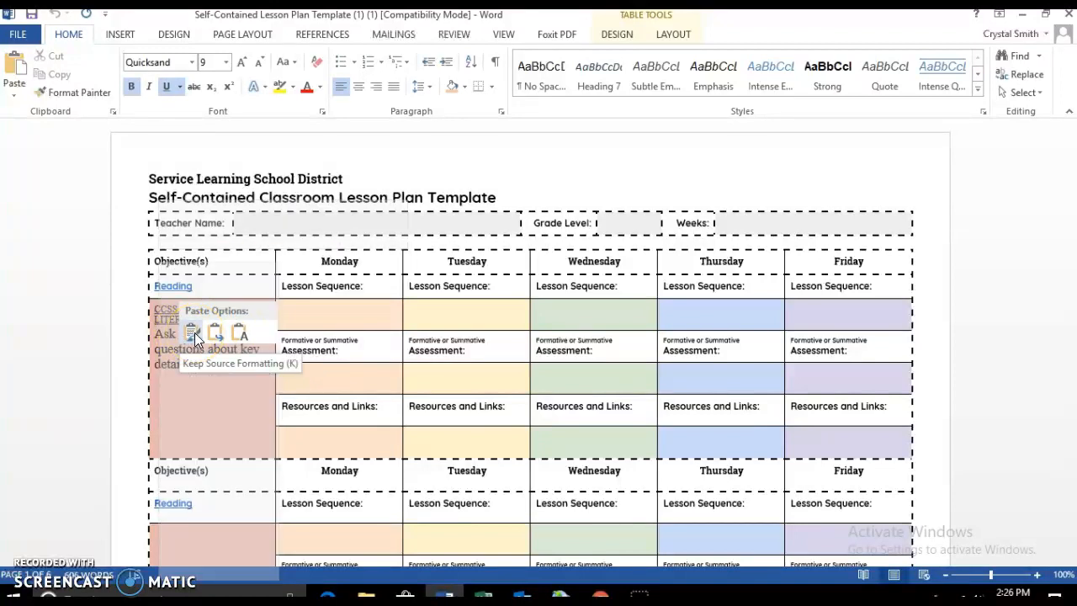
pyautogui.click(241, 334)
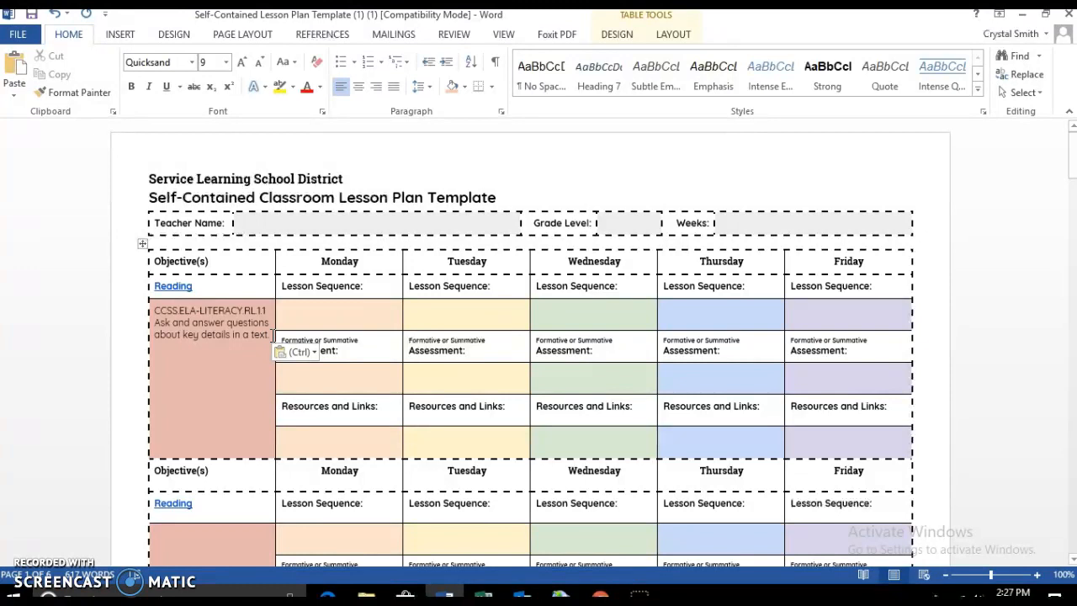
# Go through Monday's empty Assessment and Resources and Links cells in the first Reading block.
pyautogui.click(273, 314)
pyautogui.click(302, 387)
pyautogui.click(292, 373)
pyautogui.click(278, 438)
pyautogui.click(283, 436)
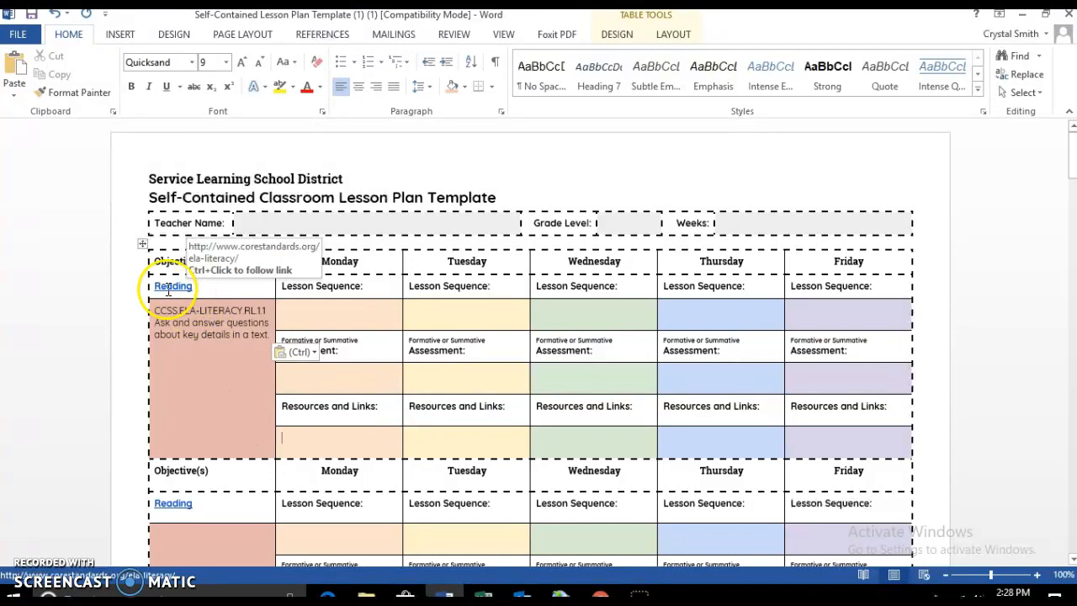
# Find the Plans for Differentiation section and place the cursor in the empty cell under Struggling Learners.
pyautogui.scroll(-7, 174, 337)
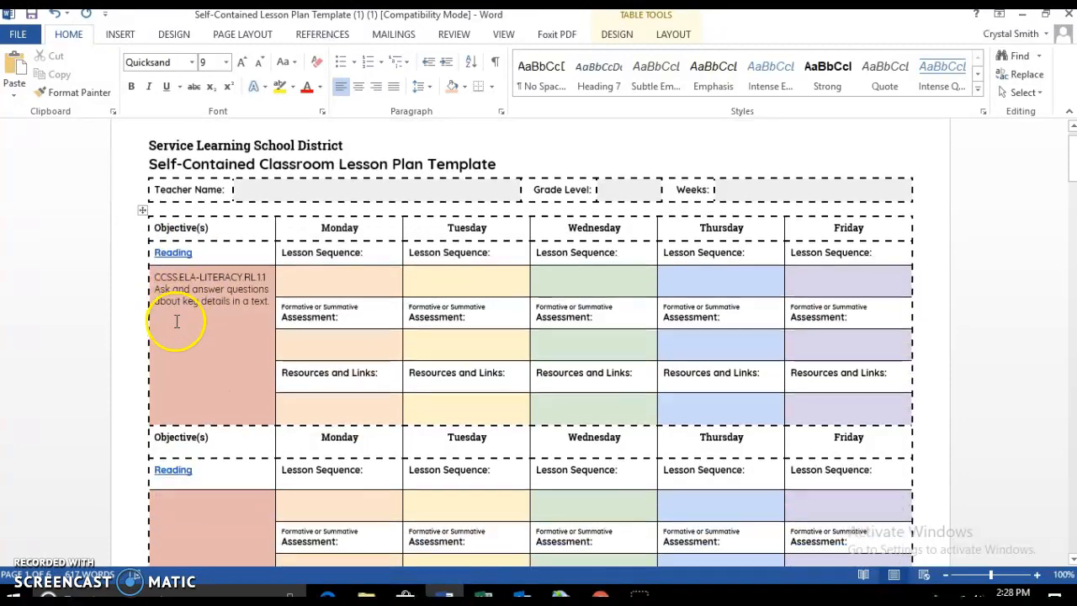
pyautogui.scroll(-1, 174, 350)
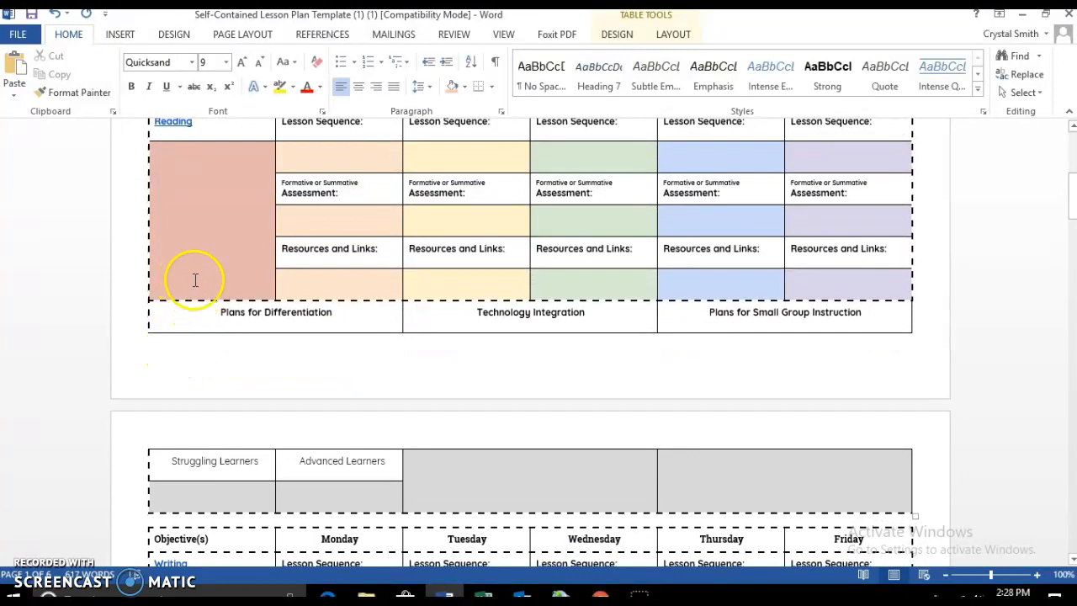
pyautogui.scroll(-3, 202, 252)
pyautogui.scroll(-2, 208, 254)
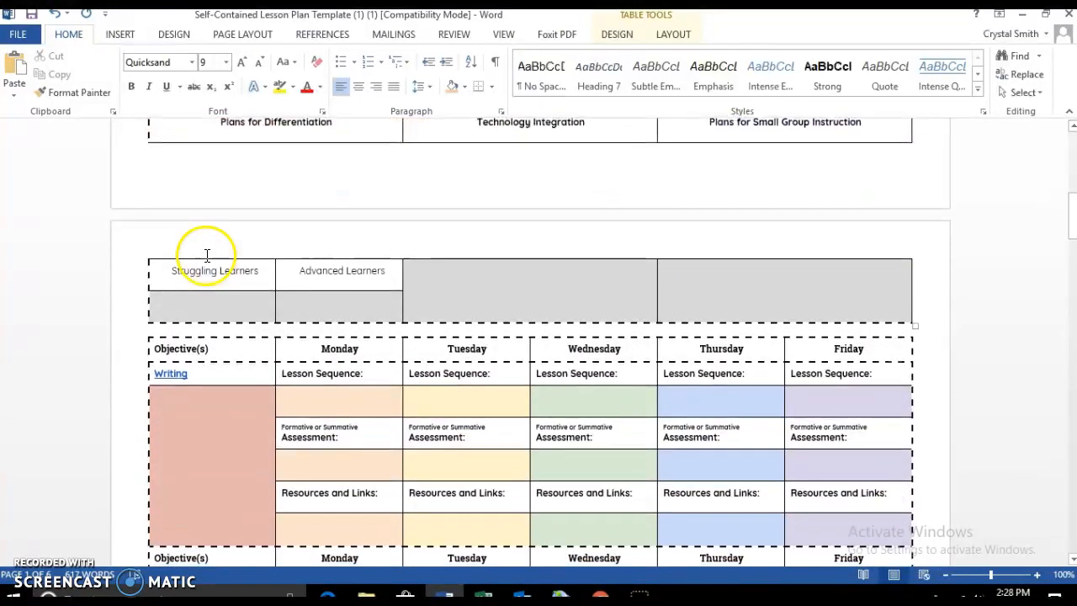
pyautogui.scroll(1, 173, 286)
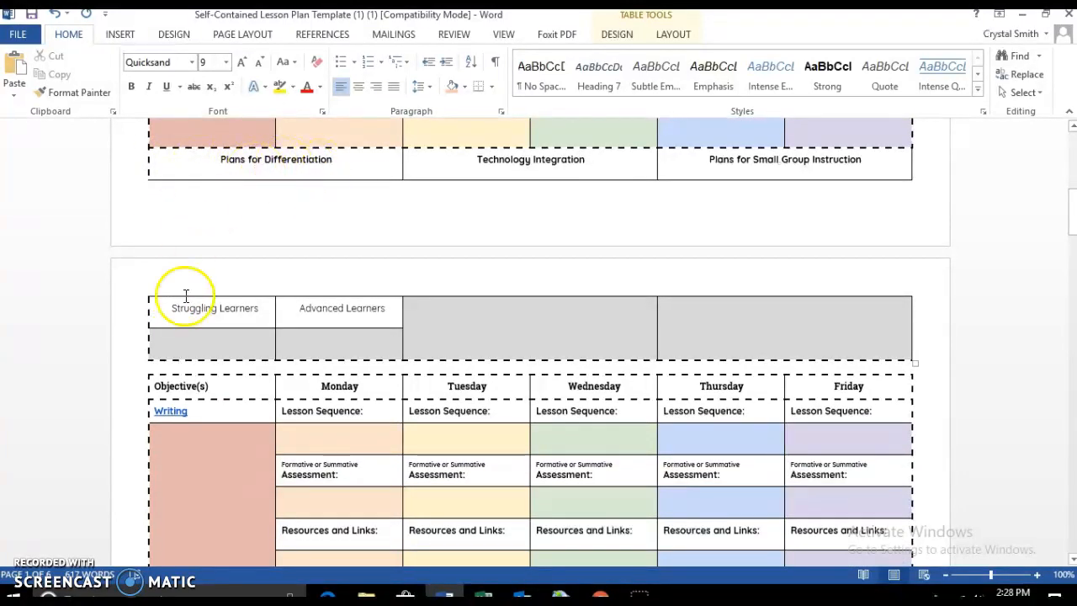
pyautogui.click(167, 342)
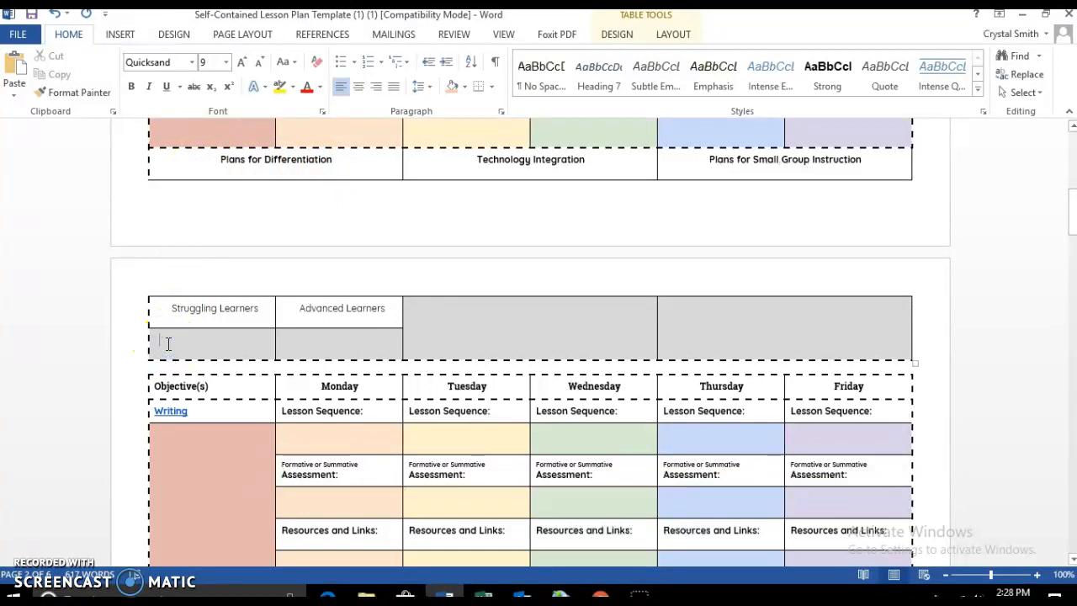